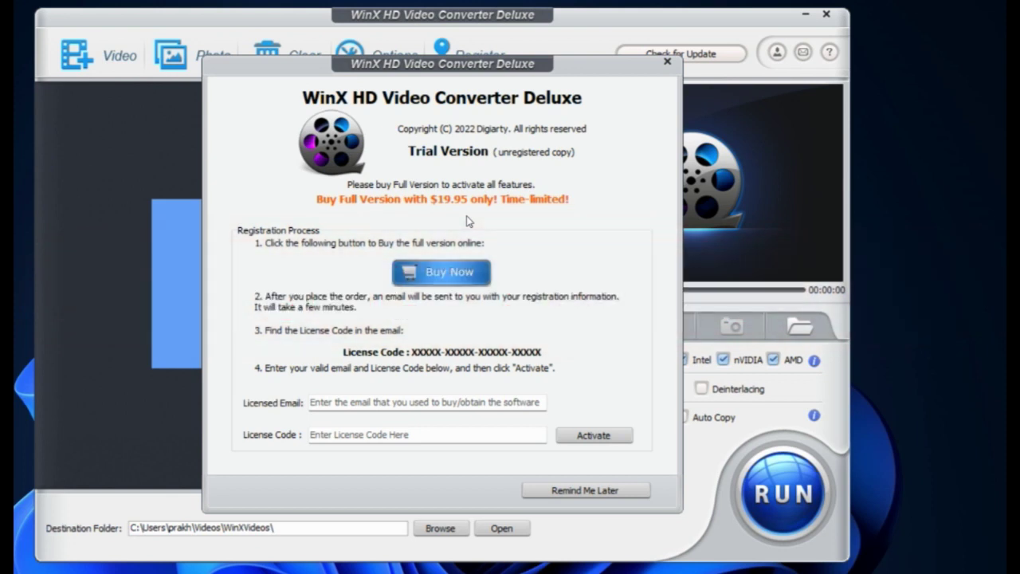
# Dismiss the registration reminder and load the 'Btest part-3' video from the halloween intro folder.
pyautogui.press('Escape')
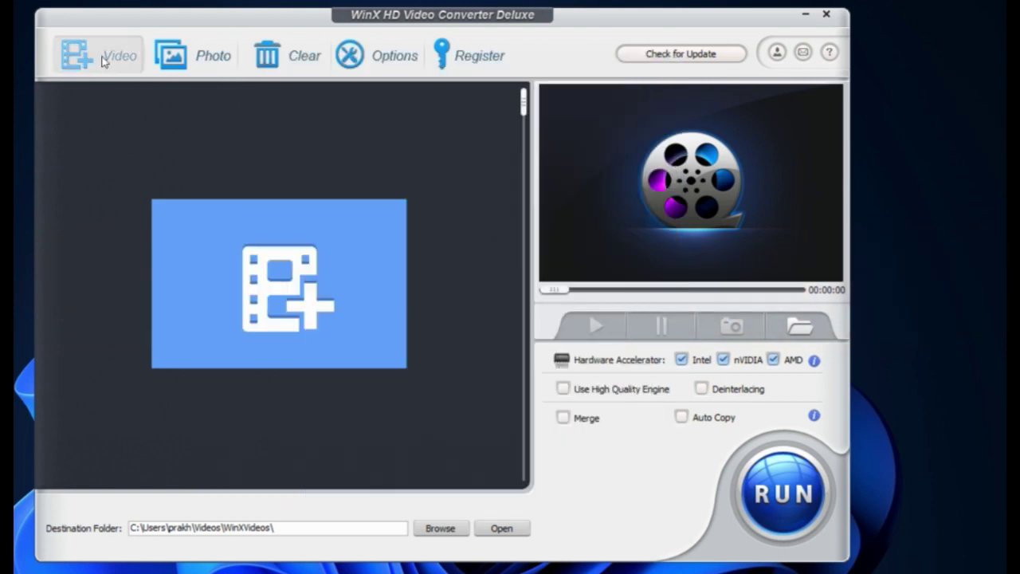
pyautogui.click(96, 55)
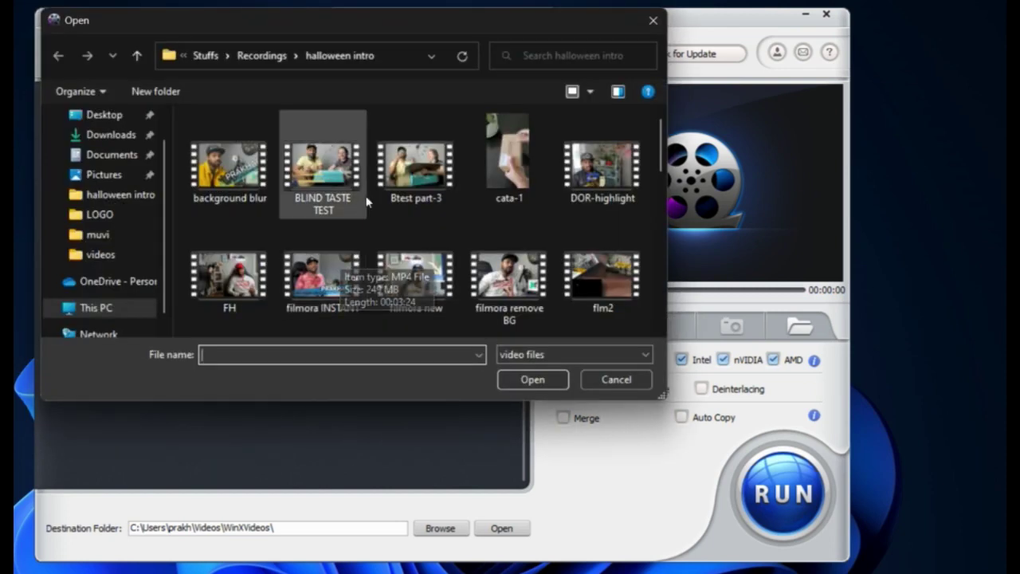
pyautogui.click(406, 182)
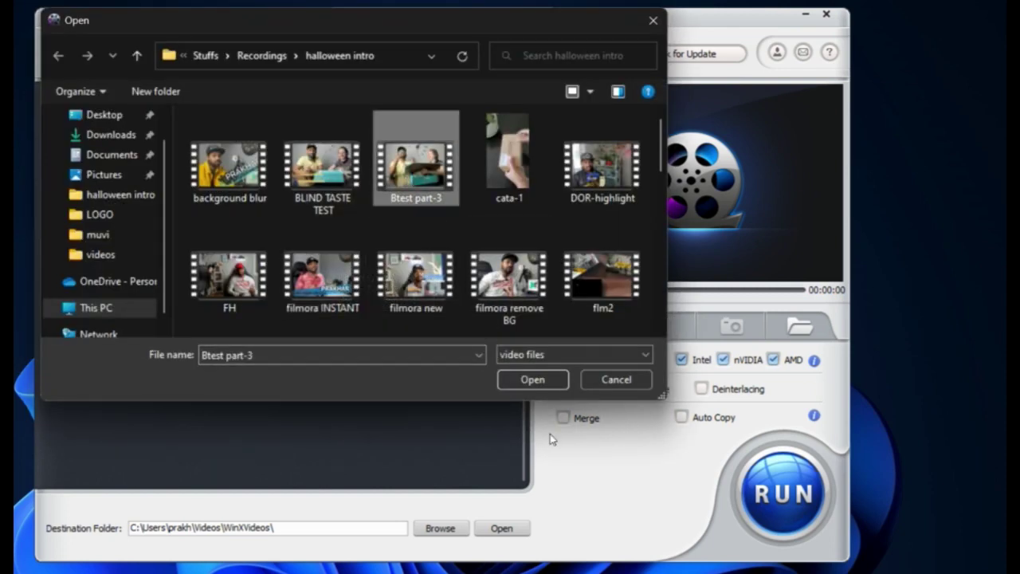
pyautogui.click(537, 387)
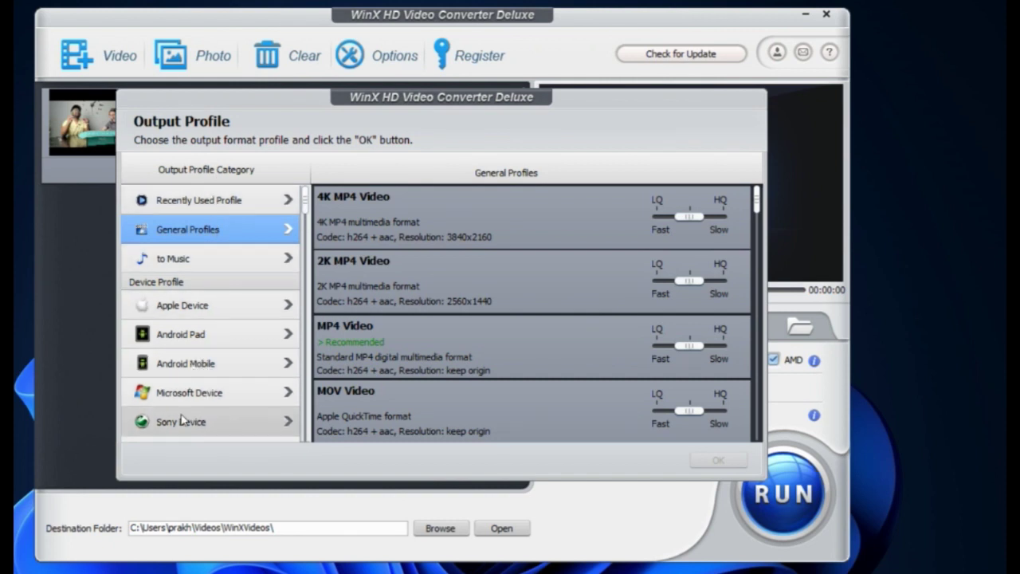
# Browse the recently used output profiles and the Music profile list.
pyautogui.click(231, 204)
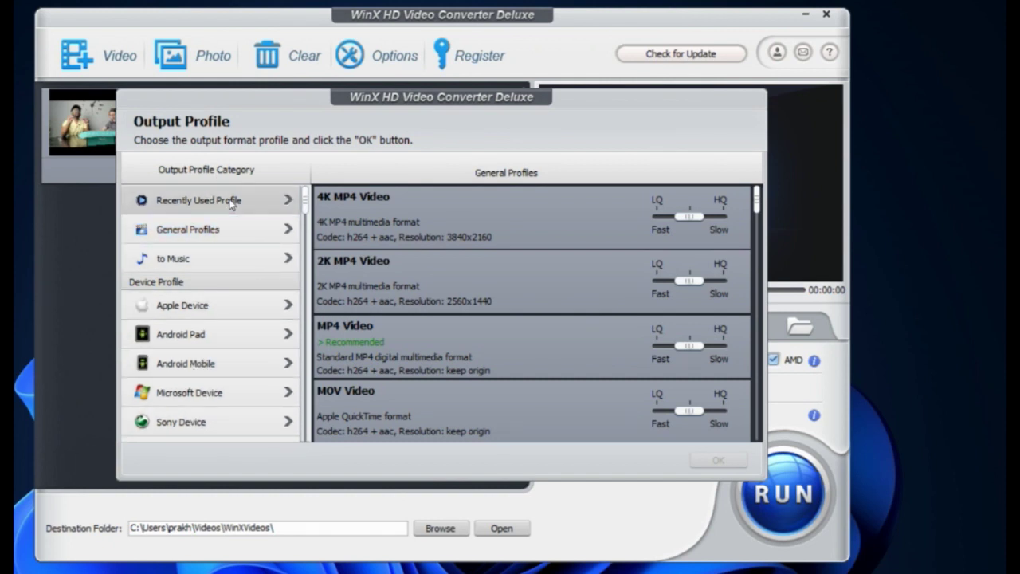
pyautogui.click(171, 260)
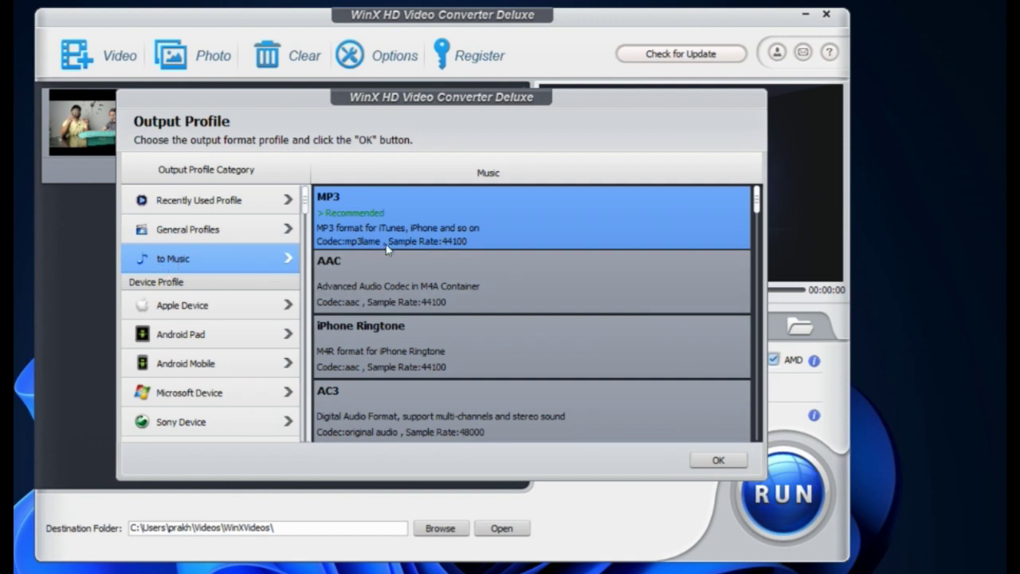
pyautogui.scroll(-3, 395, 287)
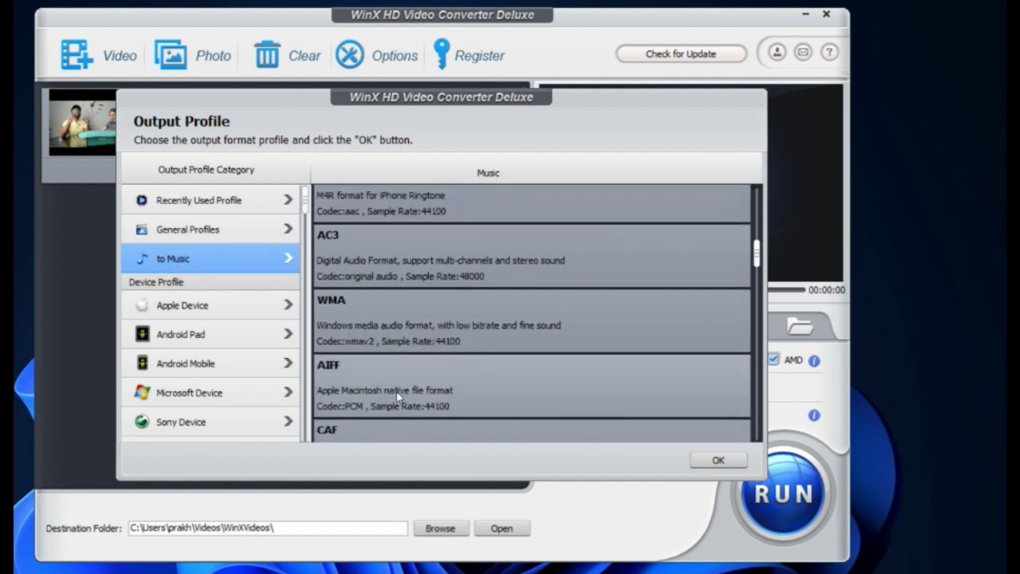
pyautogui.scroll(3, 398, 397)
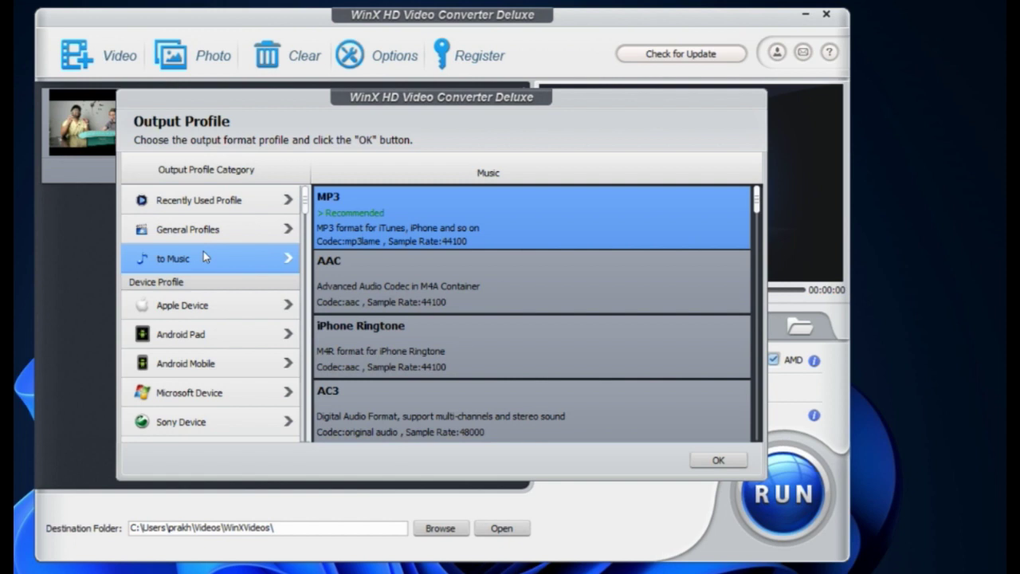
# Show the Apple Device iPhone Video profiles and scroll through them.
pyautogui.click(191, 306)
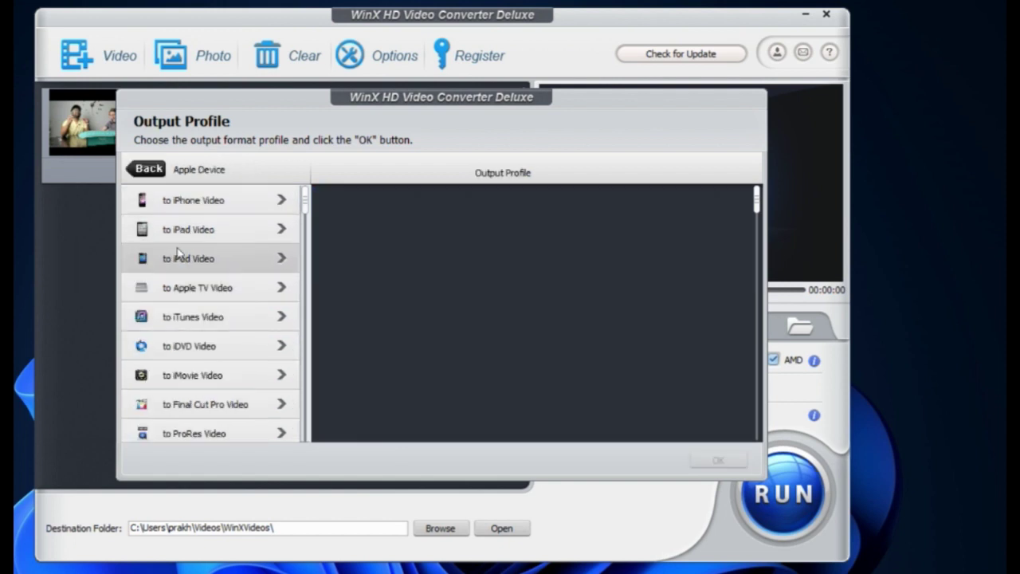
pyautogui.click(277, 205)
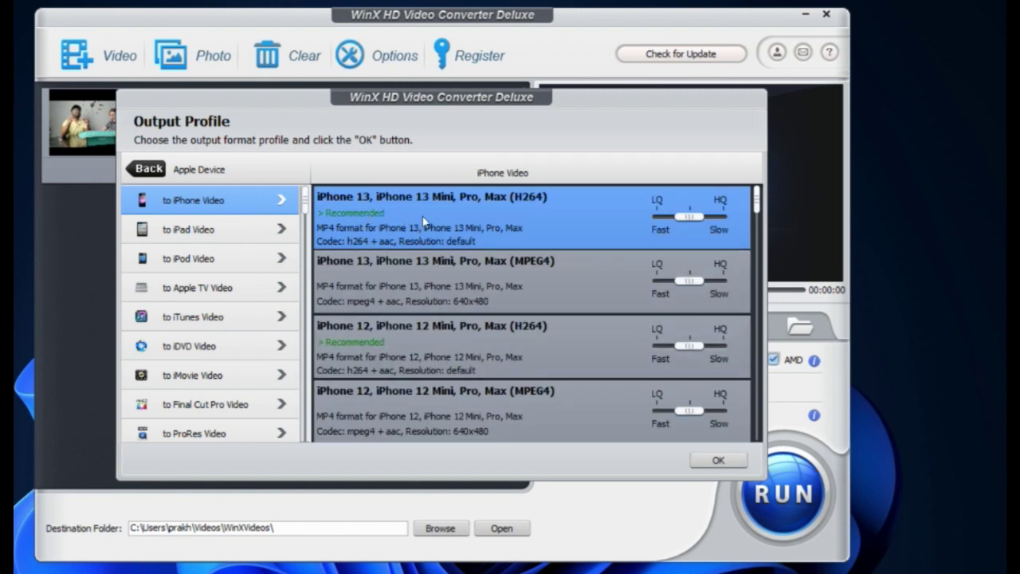
pyautogui.scroll(-5, 422, 222)
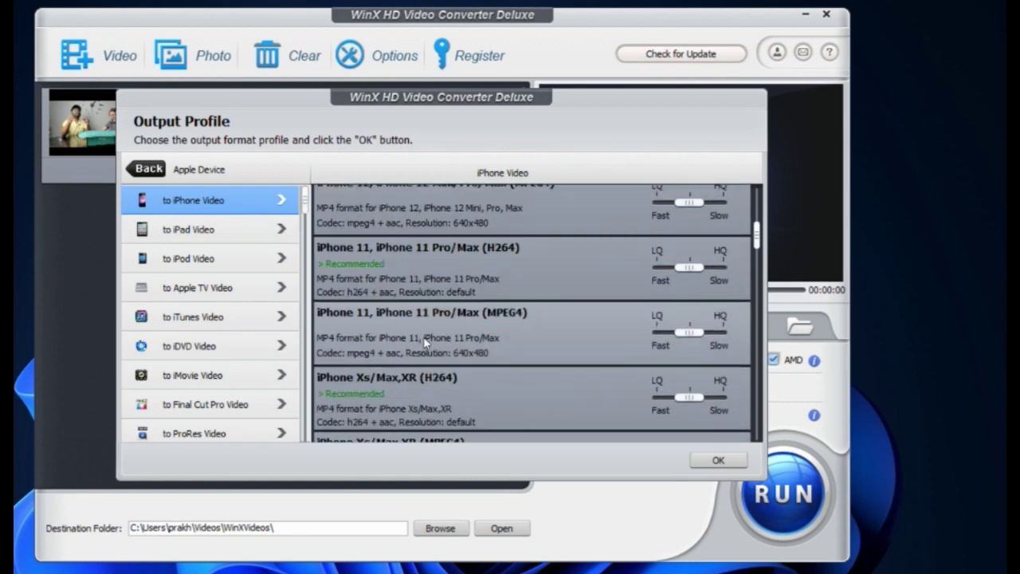
pyautogui.scroll(5, 422, 356)
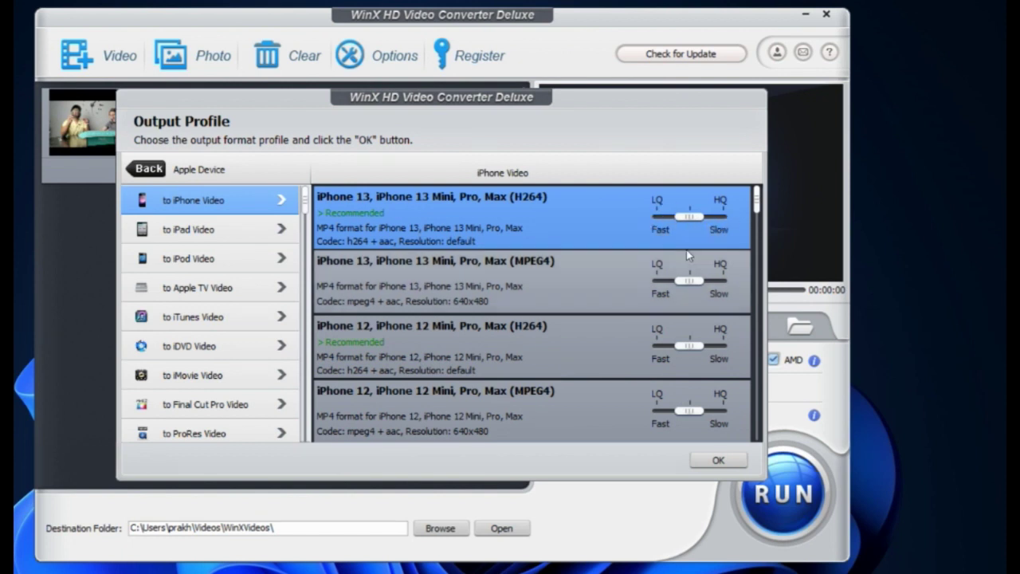
# Choose General Profiles > MP4 Video with quality raised to HQ and confirm it.
pyautogui.click(149, 169)
pyautogui.scroll(-1, 200, 280)
pyautogui.scroll(-1, 199, 280)
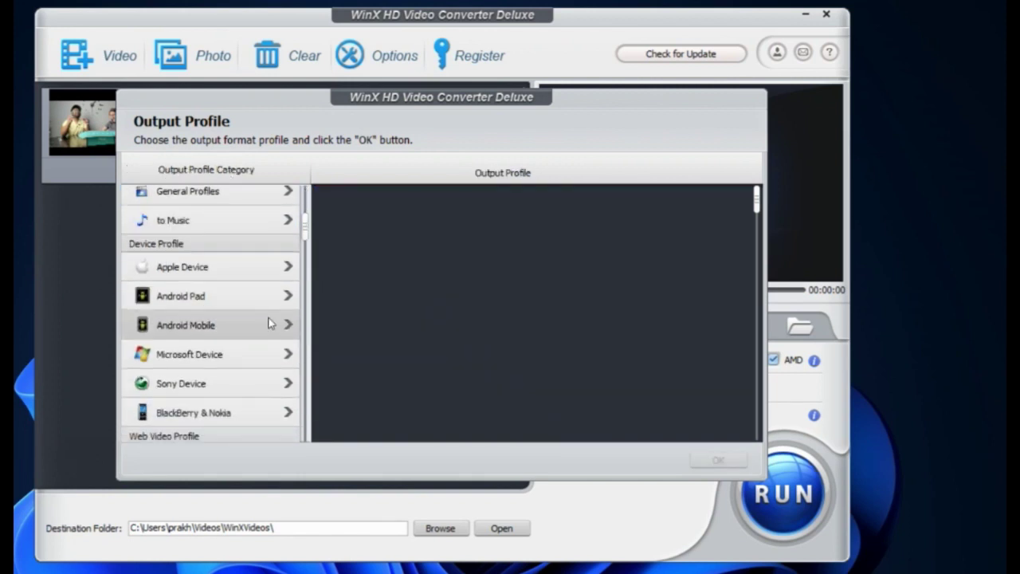
pyautogui.scroll(2, 212, 289)
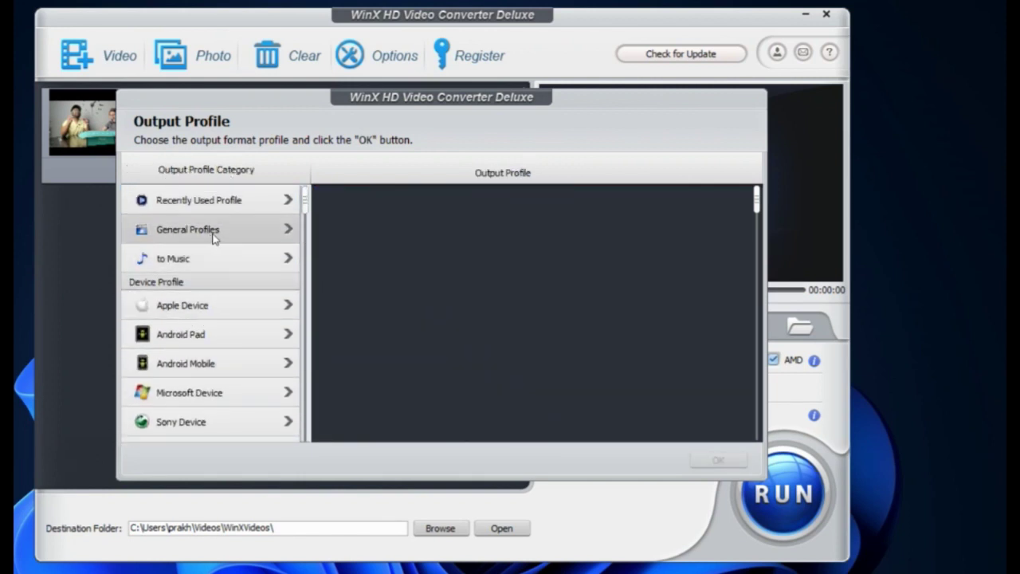
pyautogui.click(271, 233)
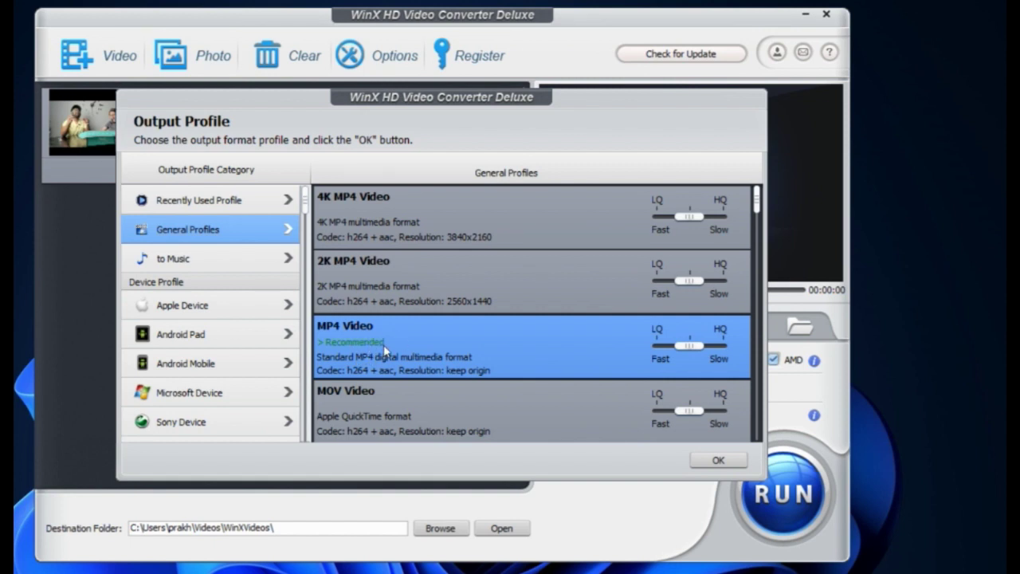
pyautogui.click(714, 347)
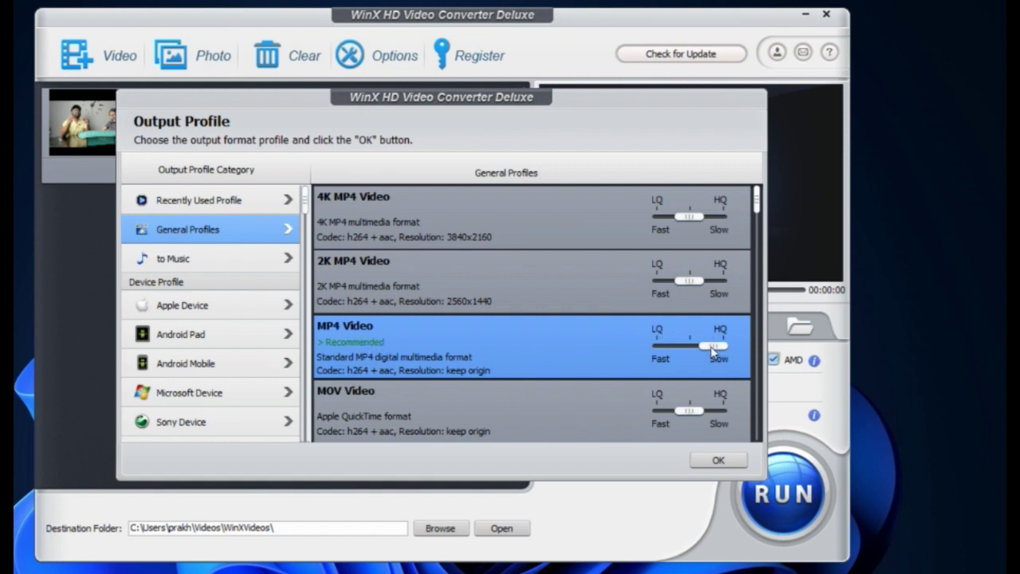
pyautogui.click(718, 461)
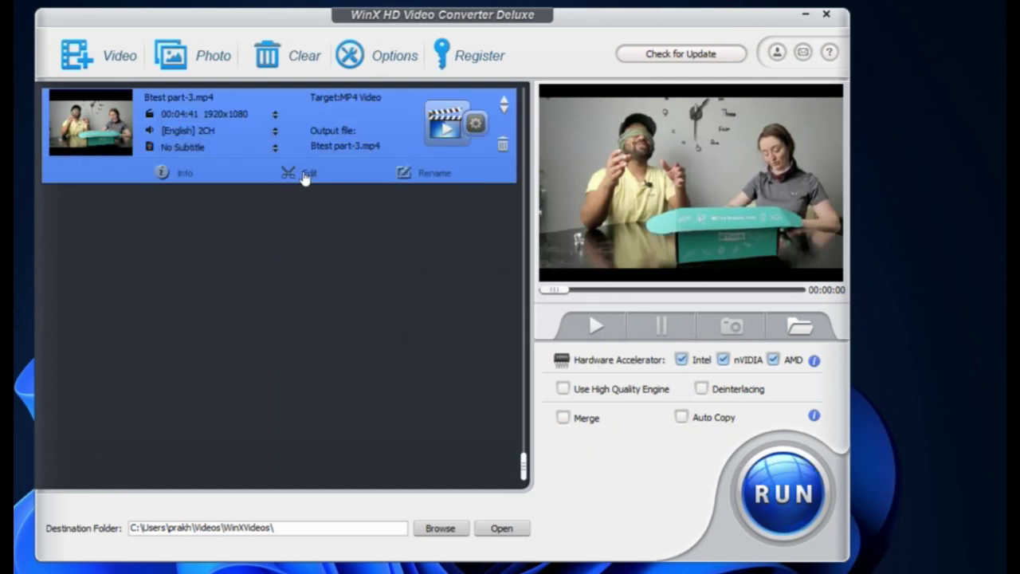
# Check the Edit window, then reopen the MP4 Video output settings and cancel without changes.
pyautogui.click(306, 177)
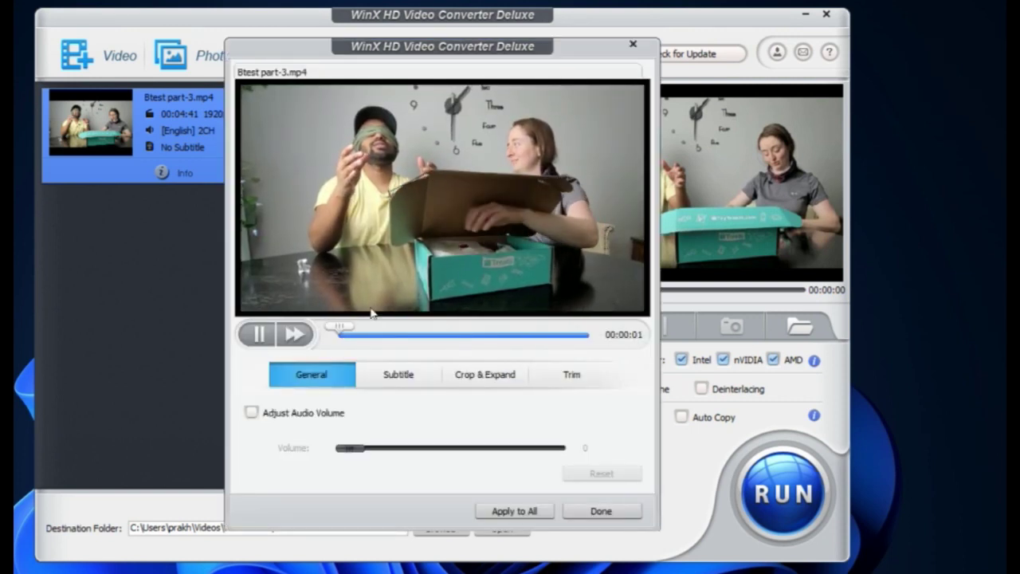
pyautogui.press('Escape')
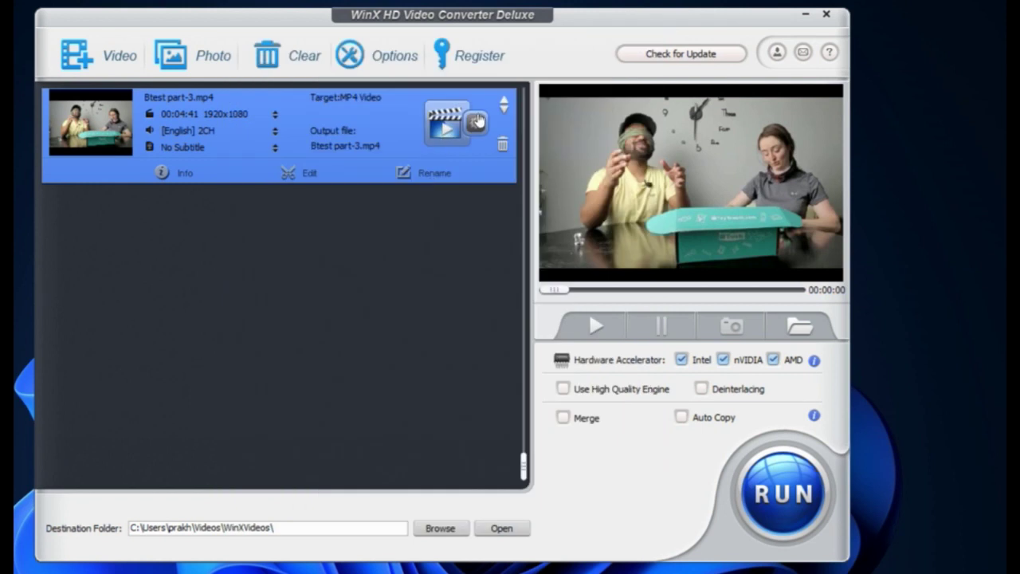
pyautogui.click(476, 119)
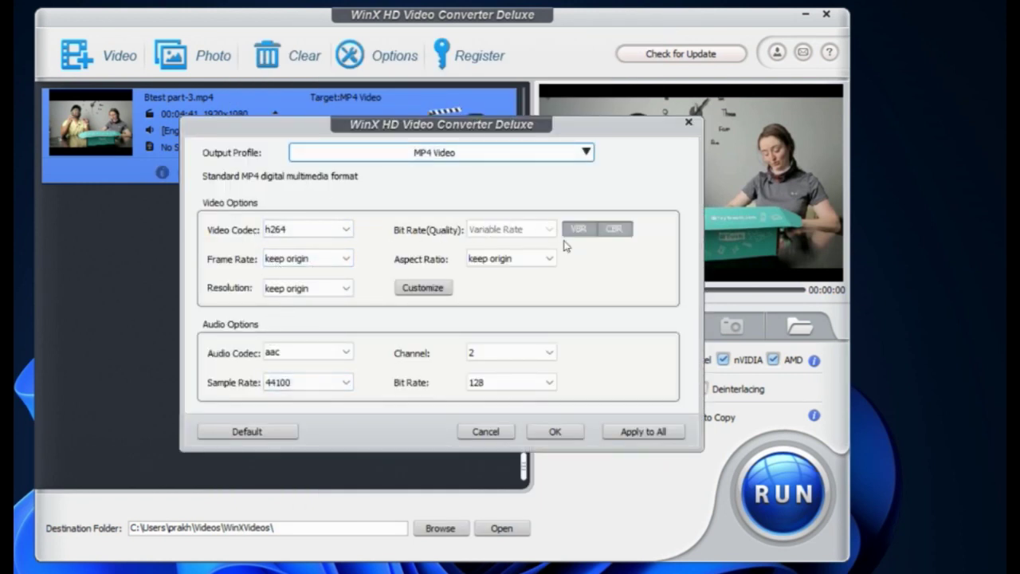
pyautogui.click(518, 152)
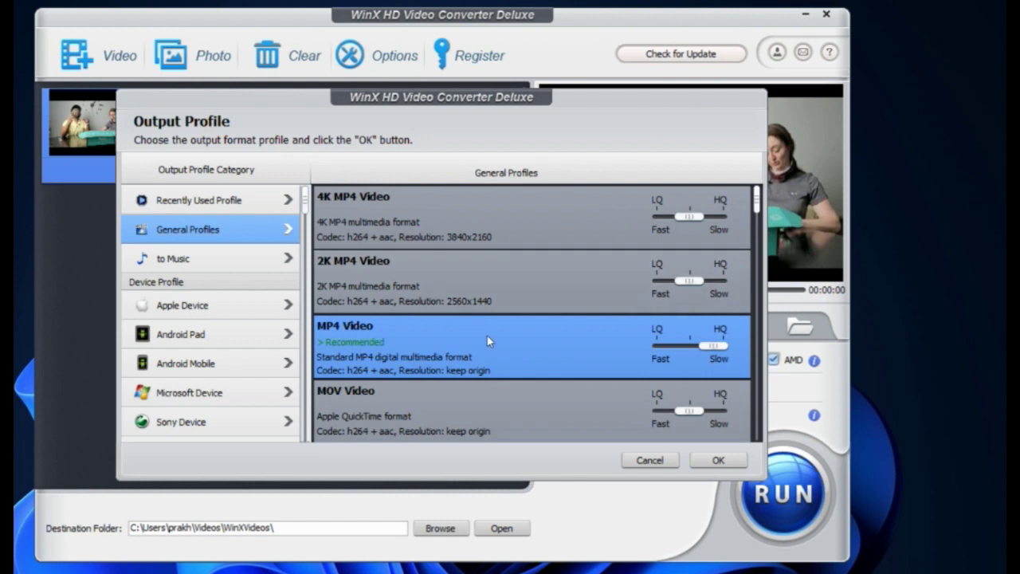
pyautogui.click(694, 460)
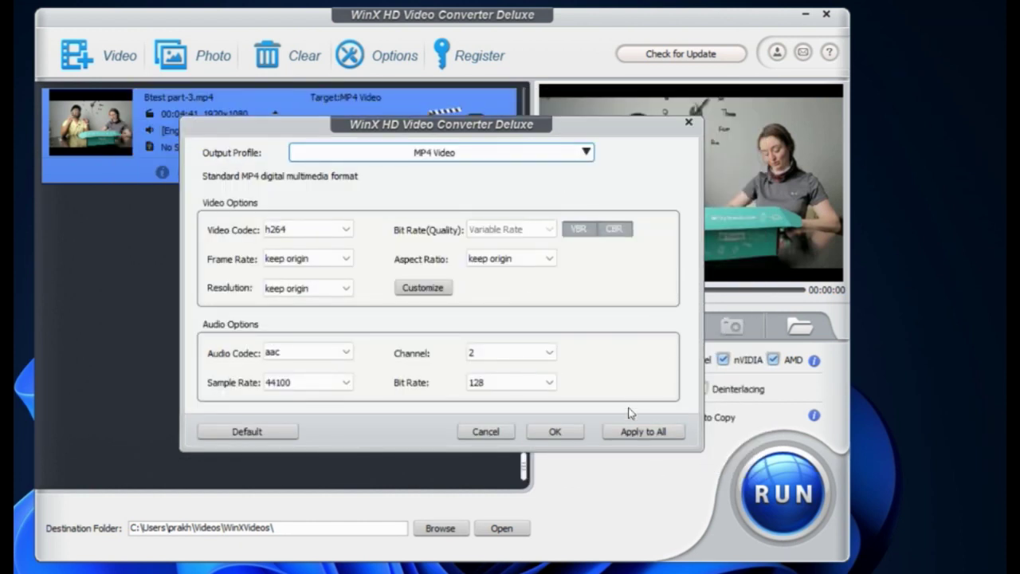
pyautogui.click(510, 432)
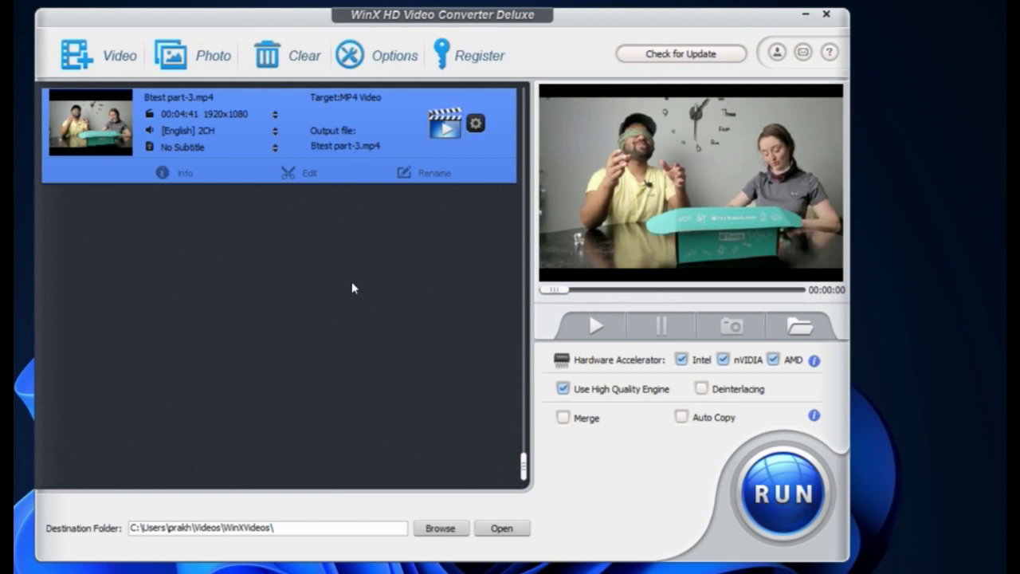
pyautogui.click(777, 502)
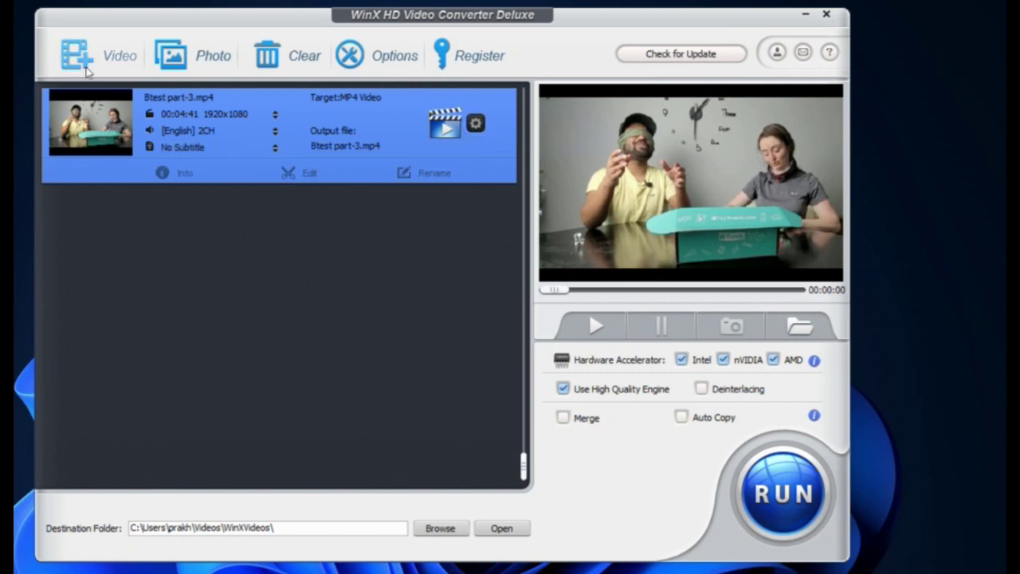
# Add another video, browse Android Pad and Microsoft Device, then list YouTube Video profiles.
pyautogui.click(79, 55)
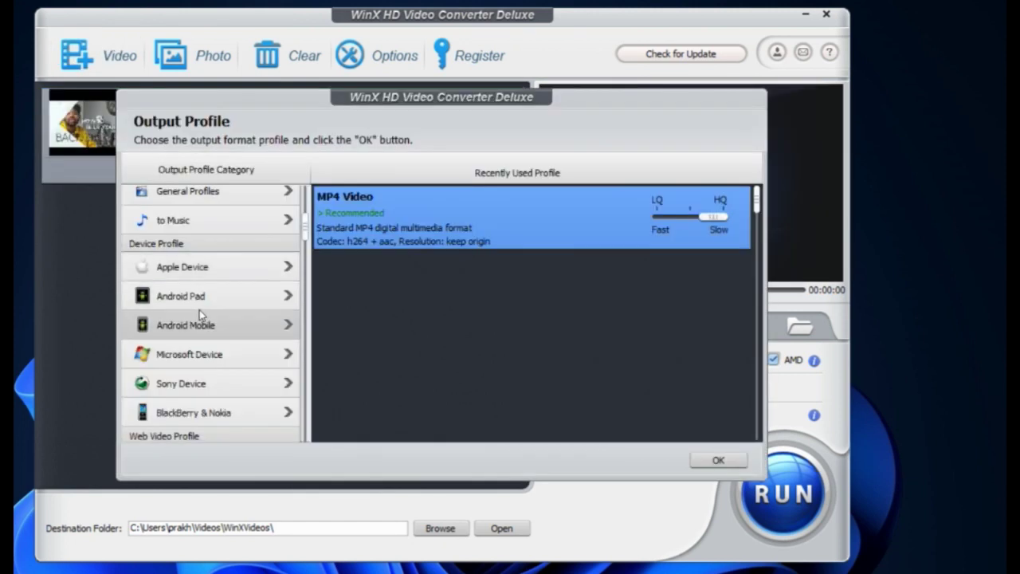
pyautogui.click(220, 297)
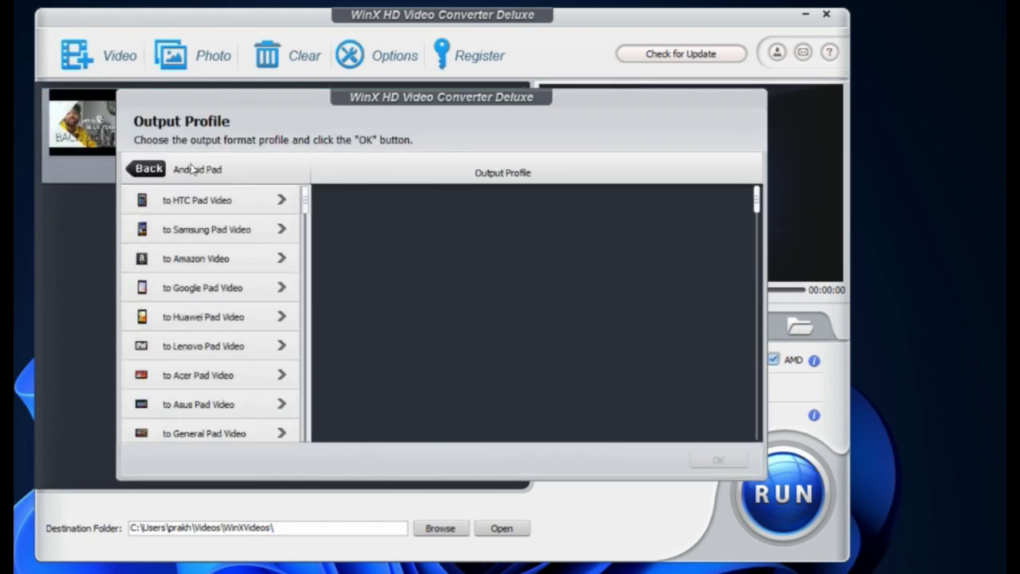
pyautogui.click(152, 169)
pyautogui.click(187, 354)
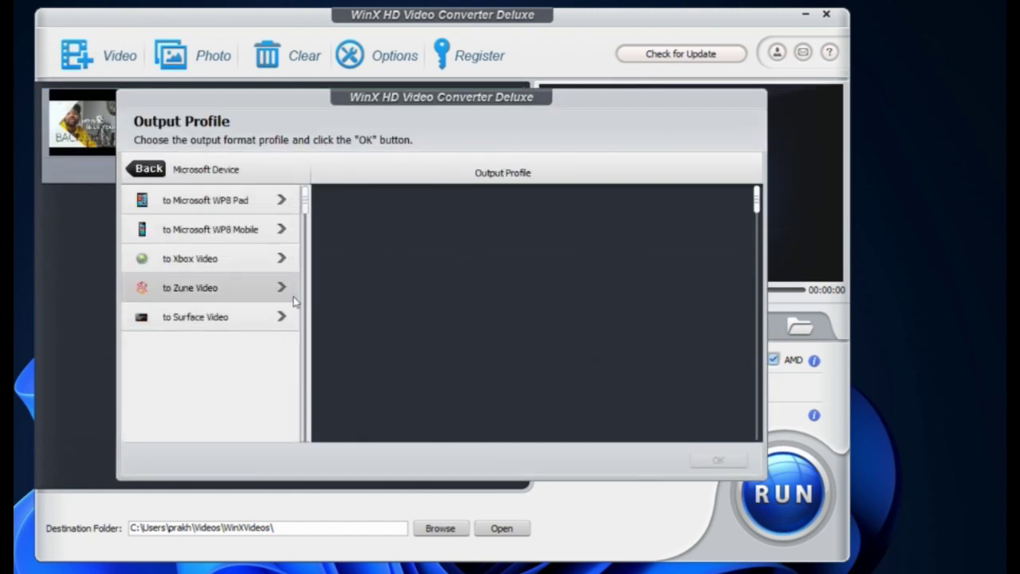
pyautogui.click(151, 170)
pyautogui.scroll(-3, 183, 398)
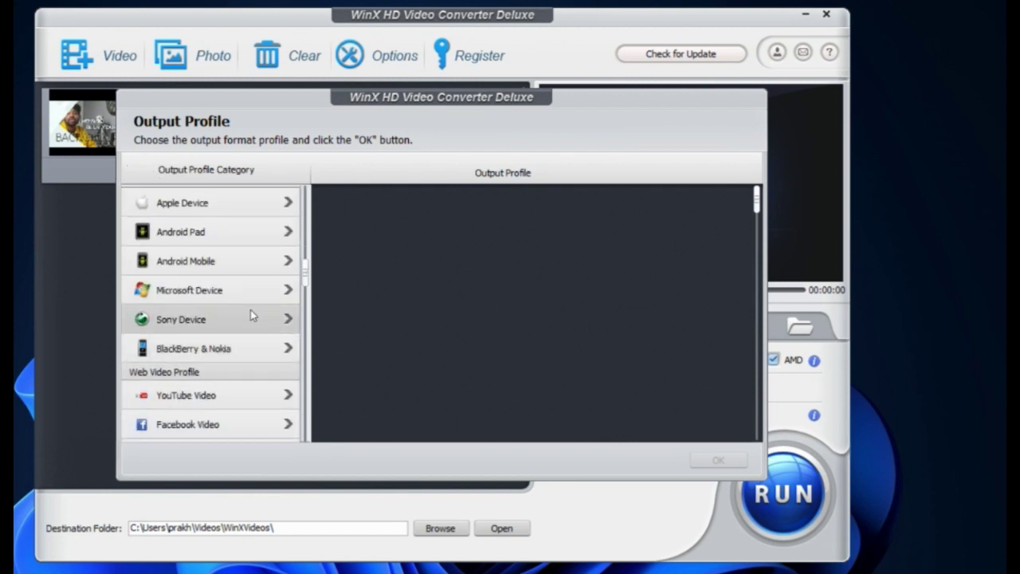
pyautogui.click(215, 395)
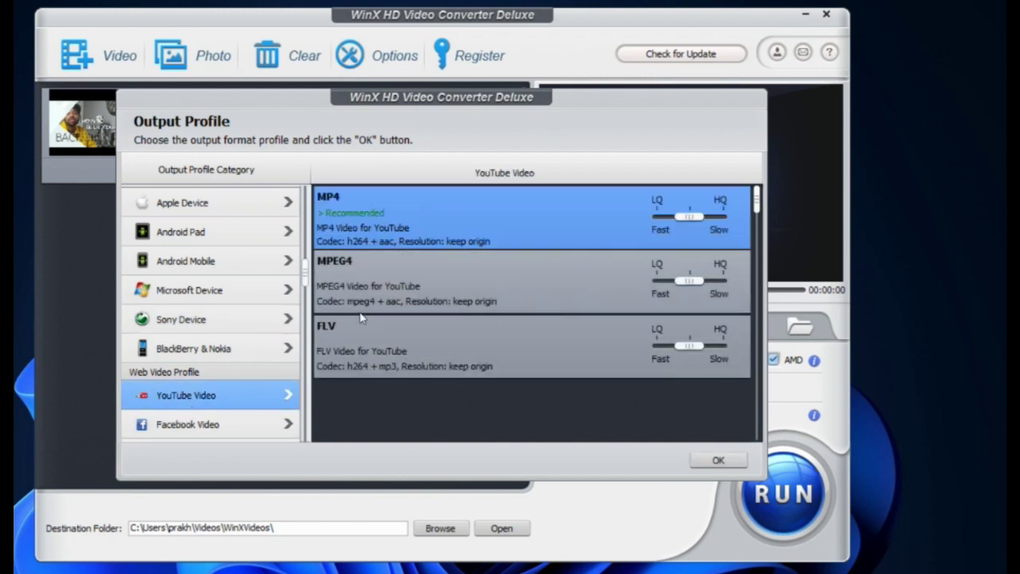